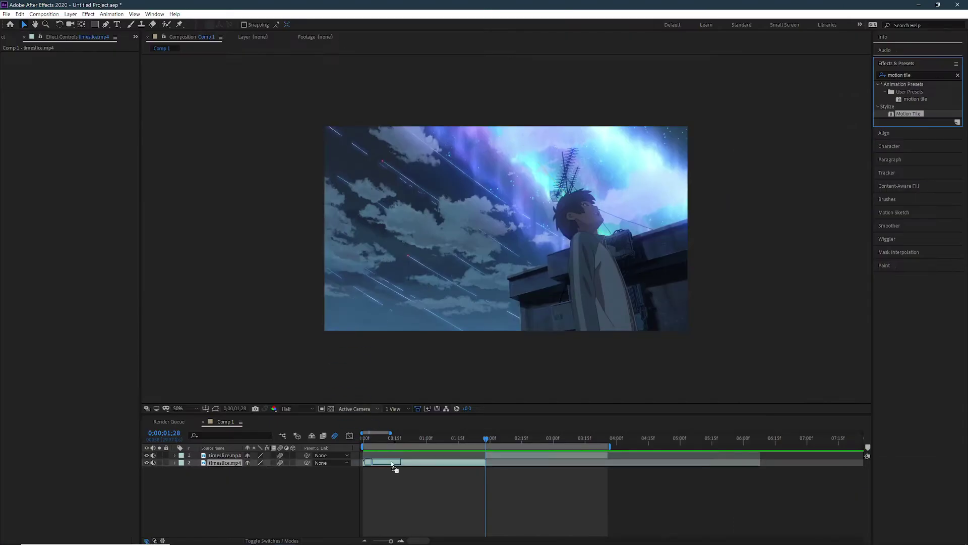
Apply Motion Tile to timeslice layer 2 with 400 output width and height and Mirror Edges on.
{"action": "left_click_drag", "start_coordinate": [835, 276], "coordinate": [395, 466]}
{"action": "left_click", "coordinate": [254, 255]}
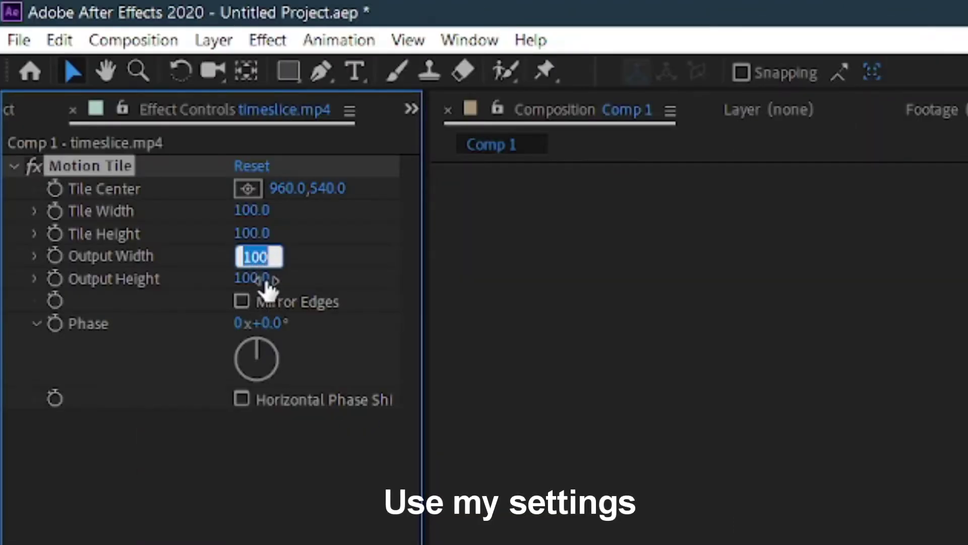
{"action": "type", "text": "00"}
{"action": "key", "text": "Return"}
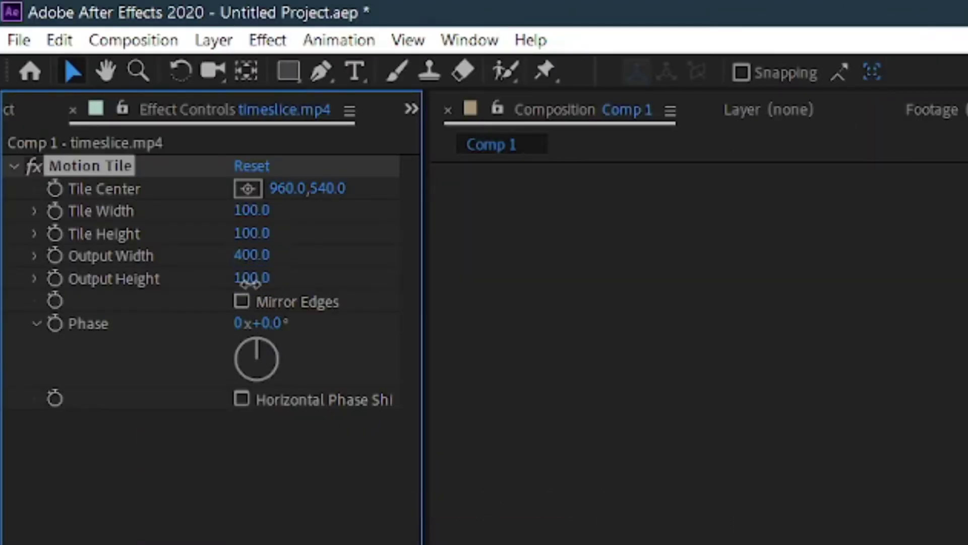
{"action": "type", "text": "400"}
{"action": "key", "text": "Return"}
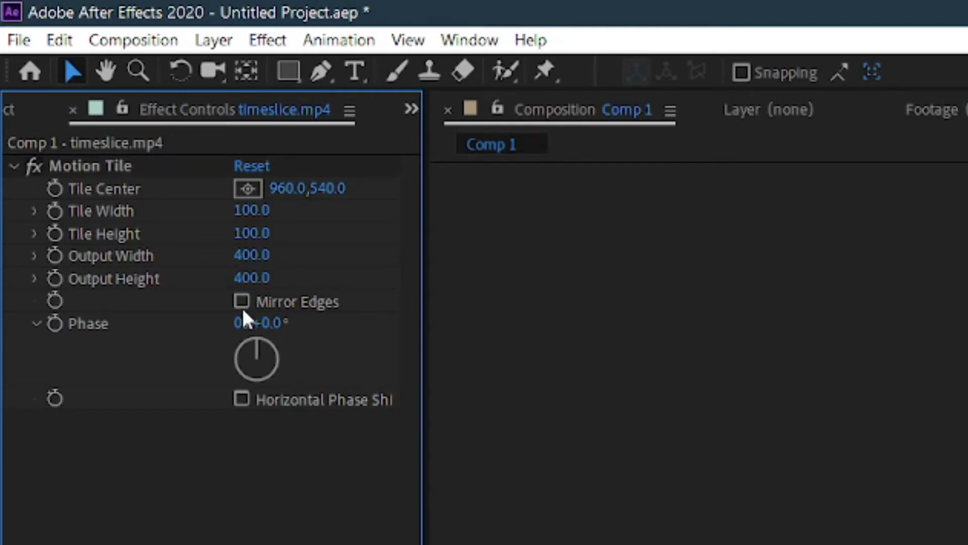
{"action": "left_click", "coordinate": [242, 301]}
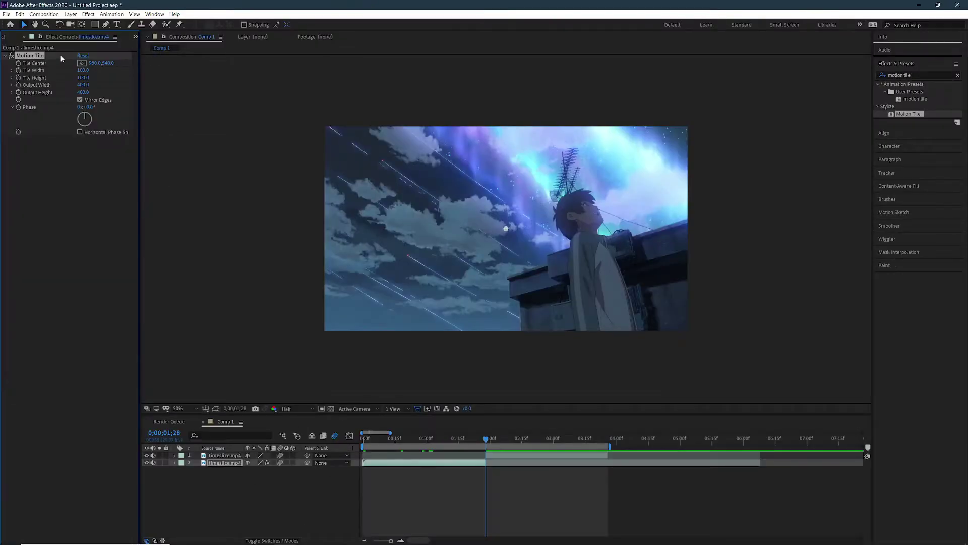
{"action": "left_click", "coordinate": [466, 468]}
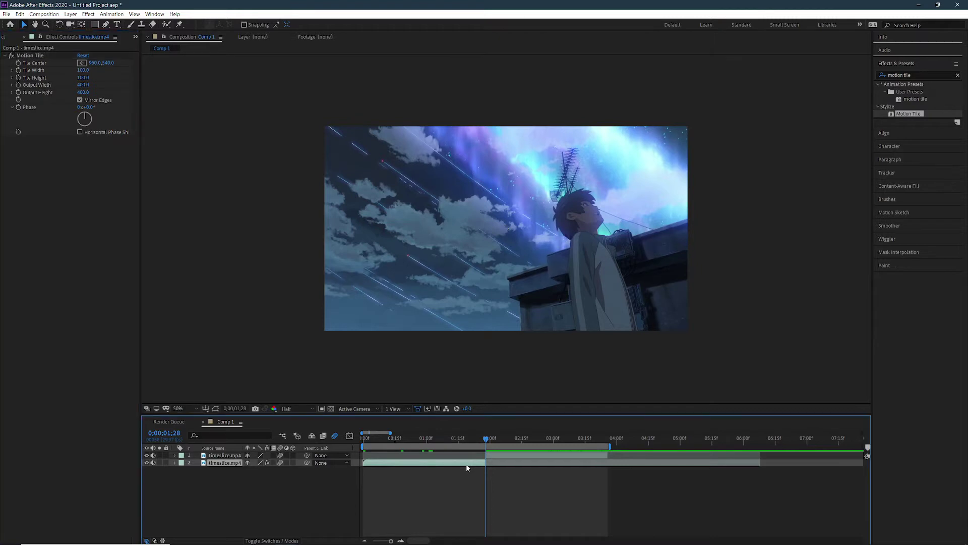
{"action": "left_click", "coordinate": [517, 458]}
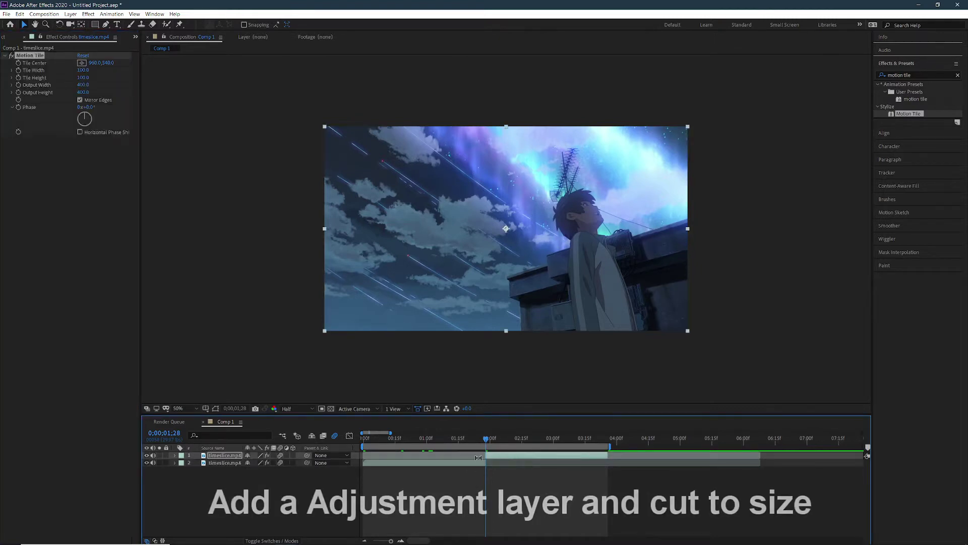
Create a new adjustment layer, split it at 0;00;03;26 and delete the extra piece.
{"action": "right_click", "coordinate": [225, 498]}
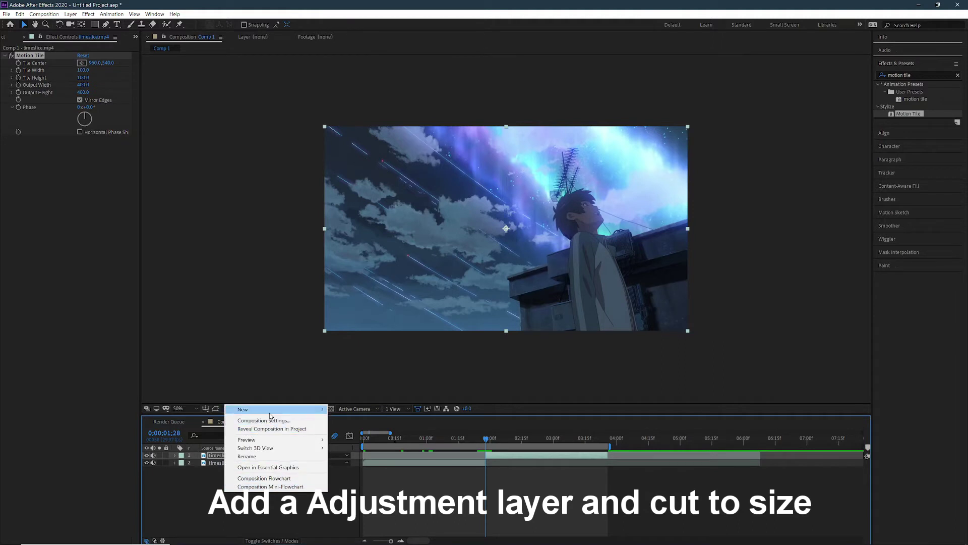
{"action": "mouse_move", "coordinate": [252, 409]}
{"action": "left_click", "coordinate": [353, 472]}
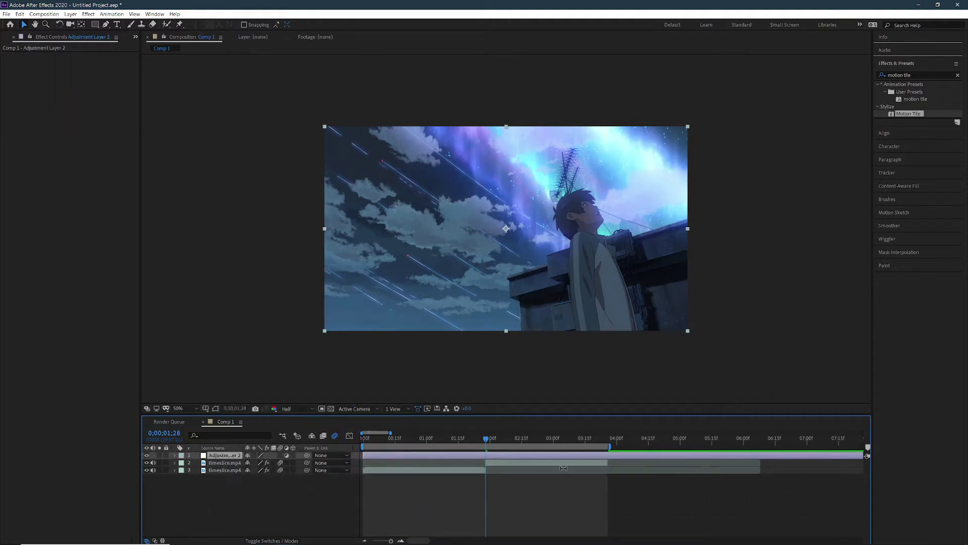
{"action": "left_click_drag", "start_coordinate": [594, 440], "coordinate": [606, 453]}
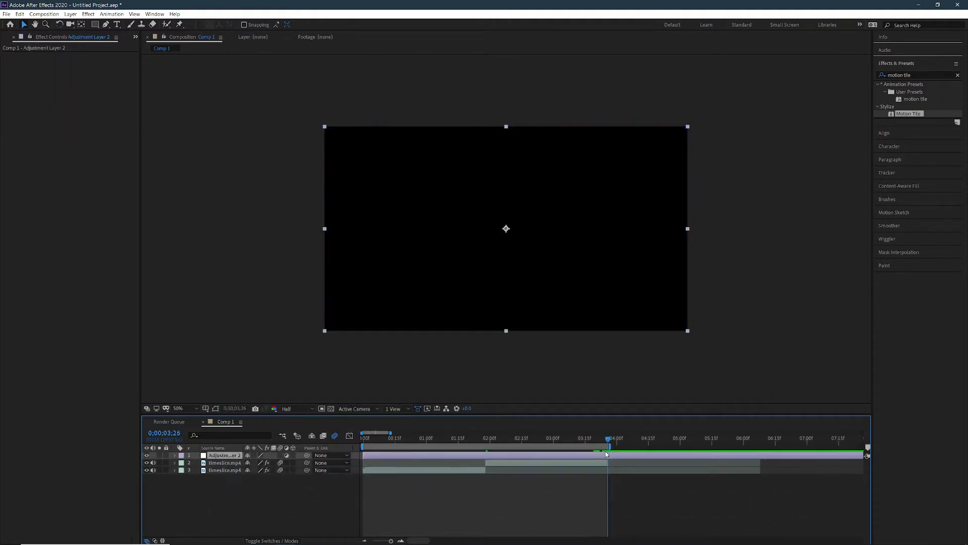
{"action": "key", "text": "ctrl+shift+d"}
{"action": "key", "text": "Delete"}
Trim the adjustment layer to a short span centred on the cut at 0;00;01;28.
{"action": "left_click_drag", "start_coordinate": [608, 455], "coordinate": [472, 455]}
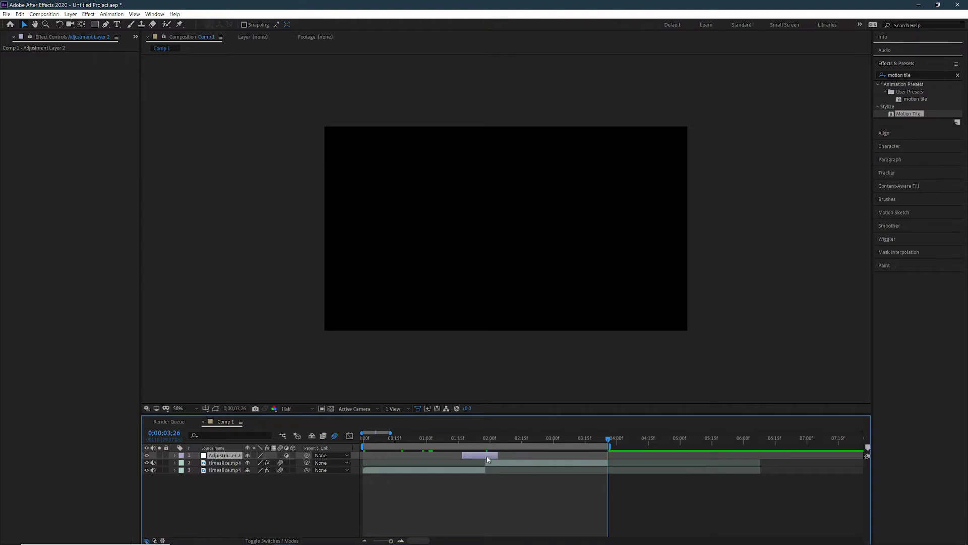
{"action": "key", "text": "o"}
{"action": "key", "text": "equal"}
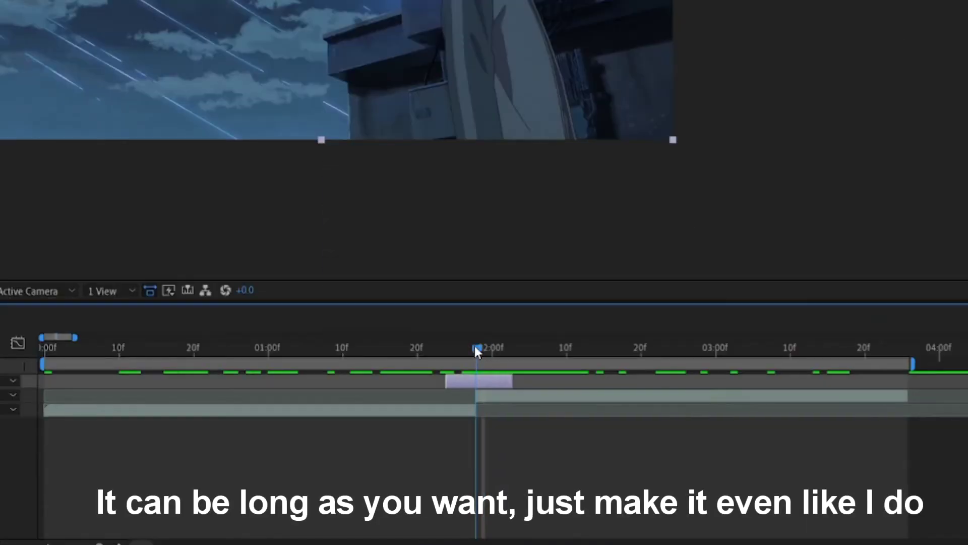
{"action": "left_click_drag", "start_coordinate": [499, 380], "coordinate": [512, 380]}
{"action": "left_click", "coordinate": [501, 502]}
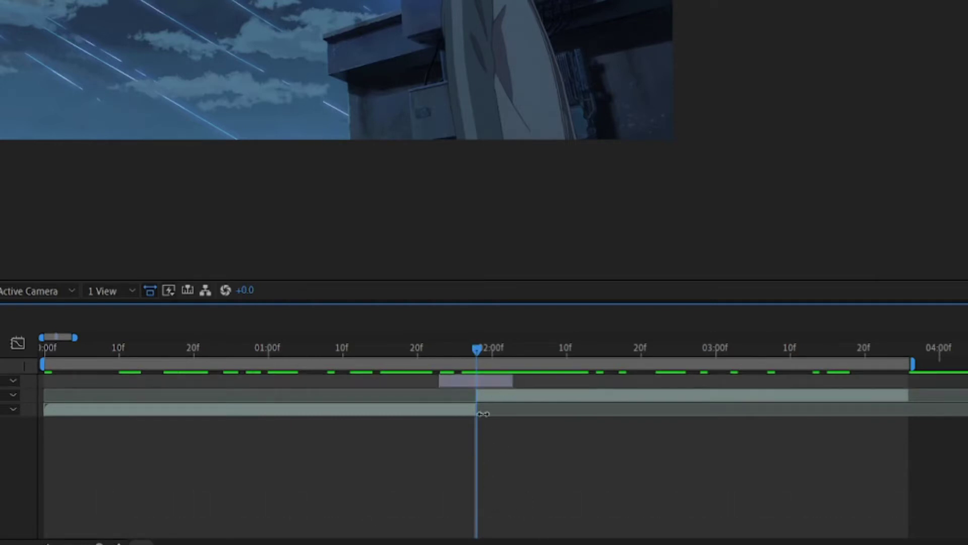
{"action": "left_click", "coordinate": [489, 385]}
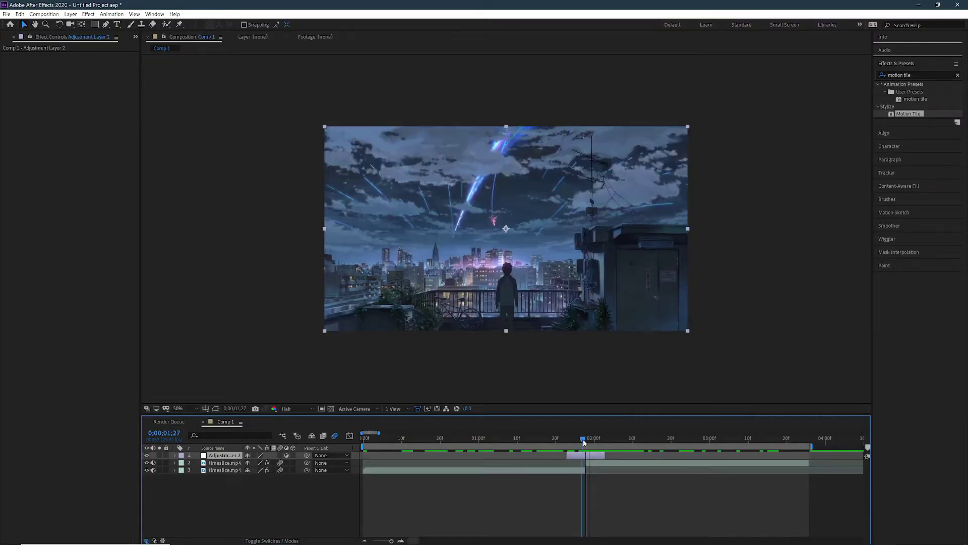
{"action": "left_click", "coordinate": [585, 441]}
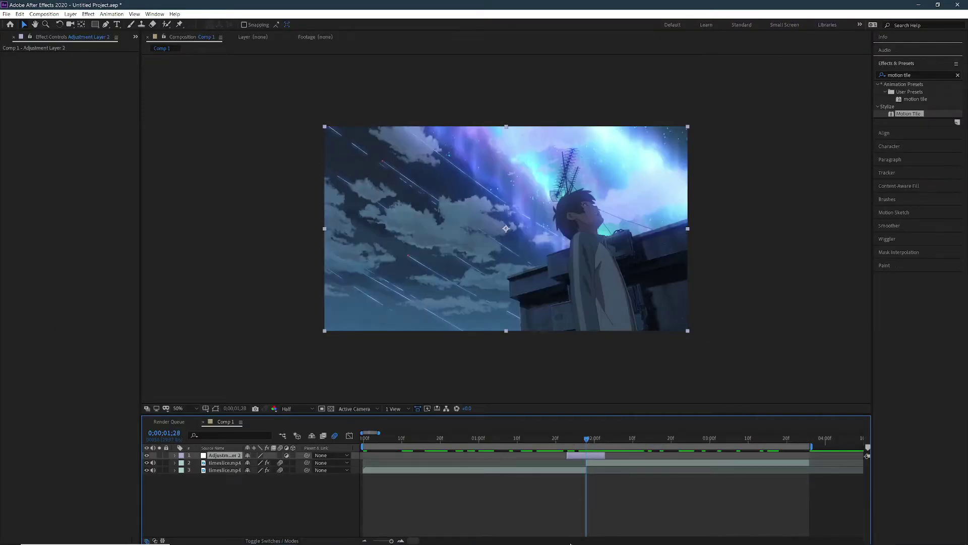
Search Effects & Presets for S_TimeSlice and apply it to the adjustment layer.
{"action": "double_click", "coordinate": [926, 76]}
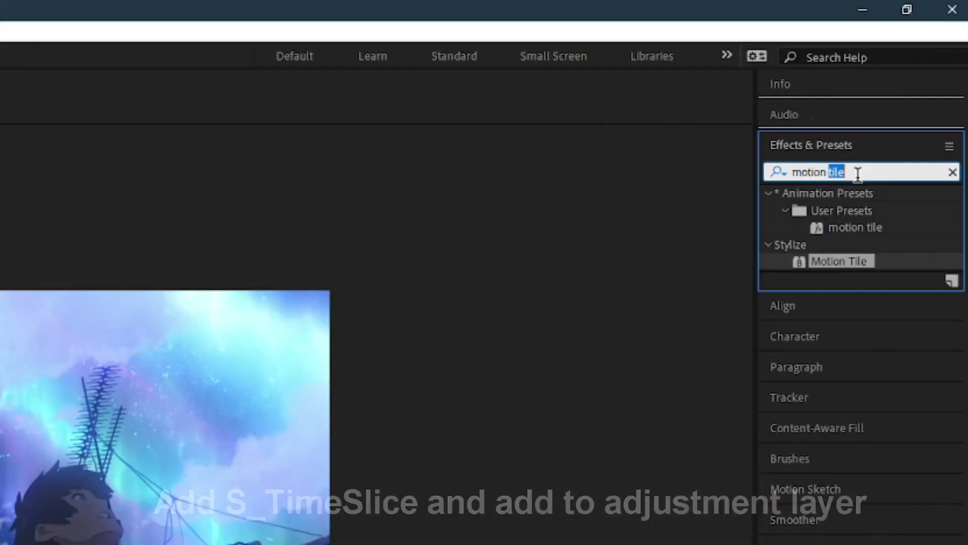
{"action": "triple_click", "coordinate": [858, 174]}
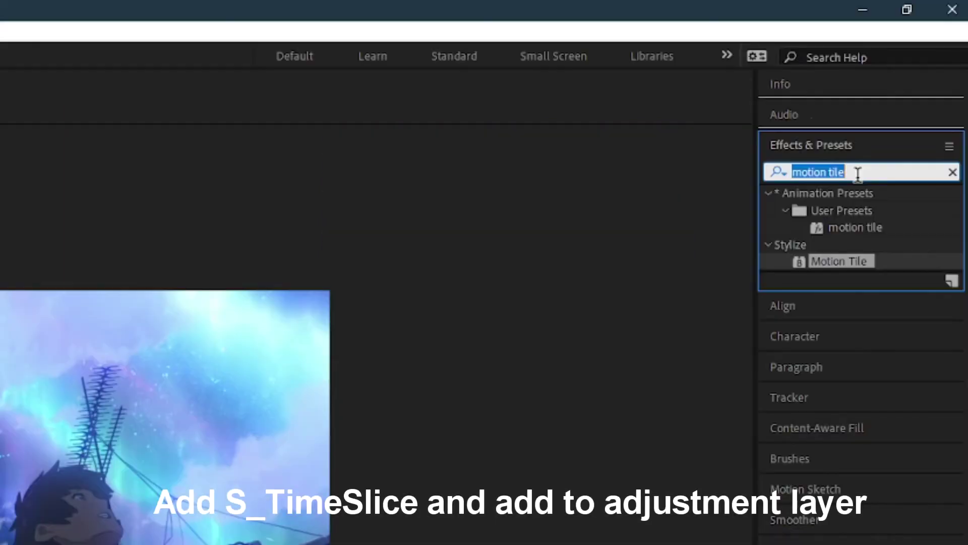
{"action": "type", "text": "S_"}
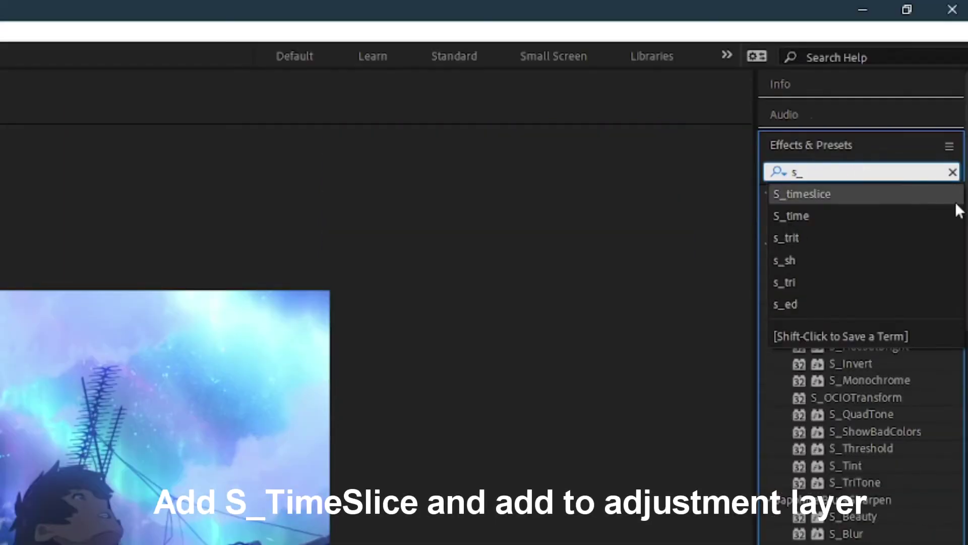
{"action": "left_click", "coordinate": [852, 192]}
{"action": "mouse_move", "coordinate": [855, 210]}
{"action": "left_mouse_down"}
{"action": "mouse_move", "coordinate": [713, 260]}
{"action": "mouse_move", "coordinate": [589, 456]}
{"action": "mouse_move", "coordinate": [404, 439]}
{"action": "left_mouse_up"}
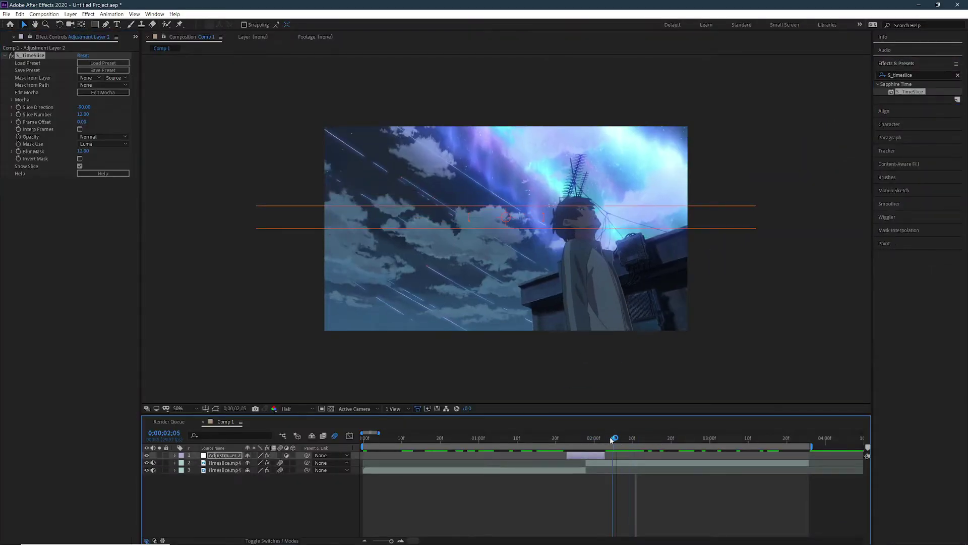
Preview the slice transition from the composition start.
{"action": "left_click", "coordinate": [522, 512]}
{"action": "key", "text": "Home"}
{"action": "key", "text": "space"}
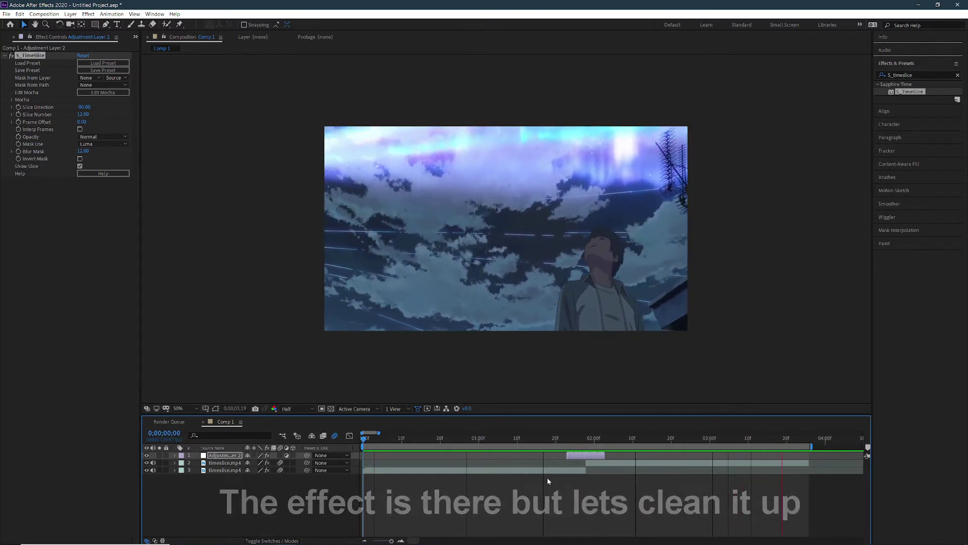
Stop playback on the transition frame at 0;00;01;28.
{"action": "left_click", "coordinate": [588, 436]}
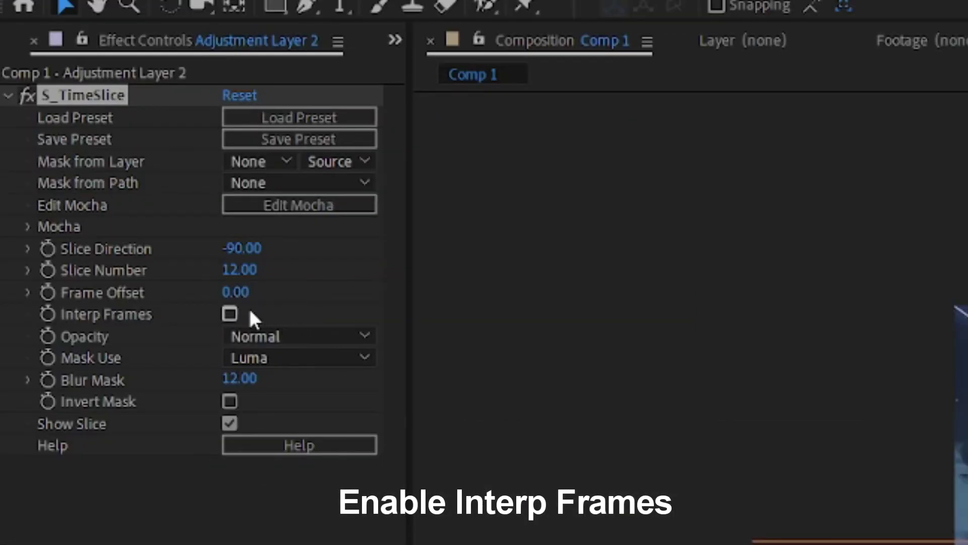
Enable Interp Frames in S_TimeSlice, then preview and scrub frames around the 0;00;01;28 cut.
{"action": "left_click", "coordinate": [229, 313]}
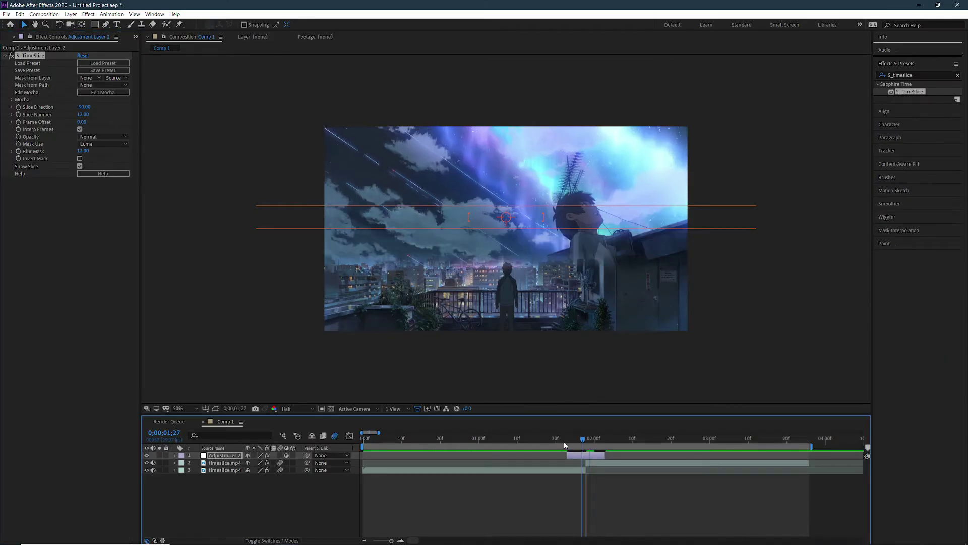
{"action": "left_click_drag", "start_coordinate": [586, 438], "coordinate": [364, 438]}
{"action": "key", "text": "space"}
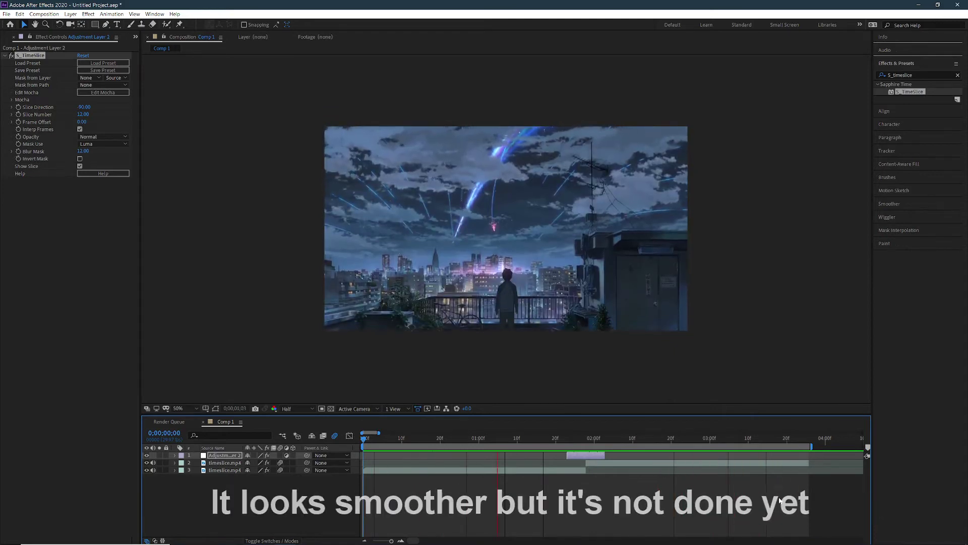
{"action": "mouse_move", "coordinate": [593, 438]}
{"action": "left_mouse_down"}
{"action": "mouse_move", "coordinate": [609, 438]}
{"action": "mouse_move", "coordinate": [591, 438]}
{"action": "left_mouse_up"}
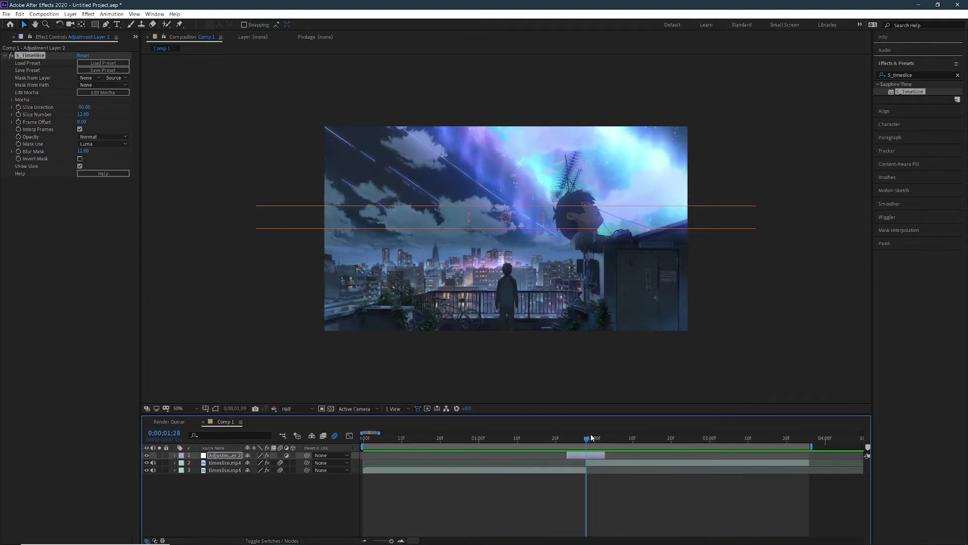
{"action": "left_click_drag", "start_coordinate": [580, 438], "coordinate": [599, 443]}
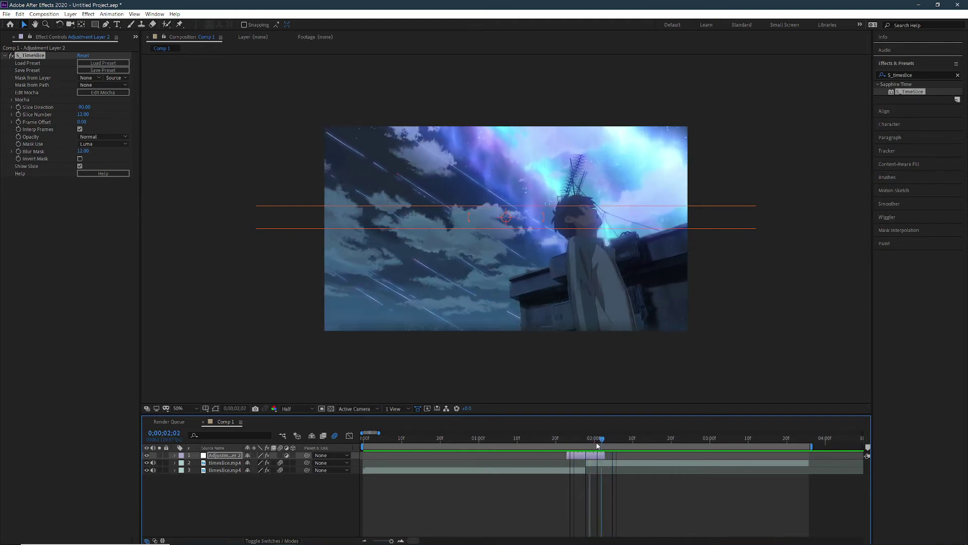
{"action": "left_click_drag", "start_coordinate": [599, 443], "coordinate": [587, 438]}
Keyframe S_TimeSlice's Slice Number at 10 on the cut at 0;00;01;28.
{"action": "left_click", "coordinate": [586, 457]}
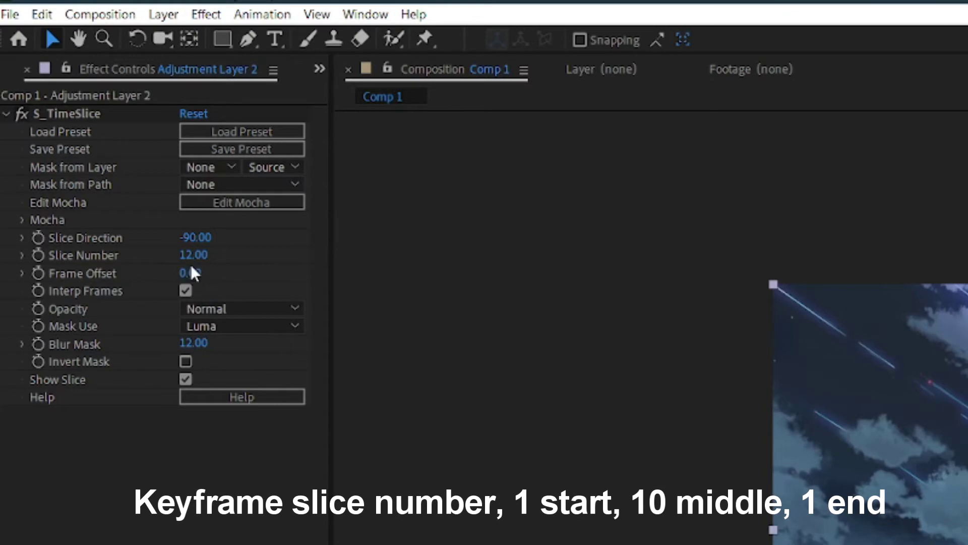
{"action": "left_click", "coordinate": [36, 252]}
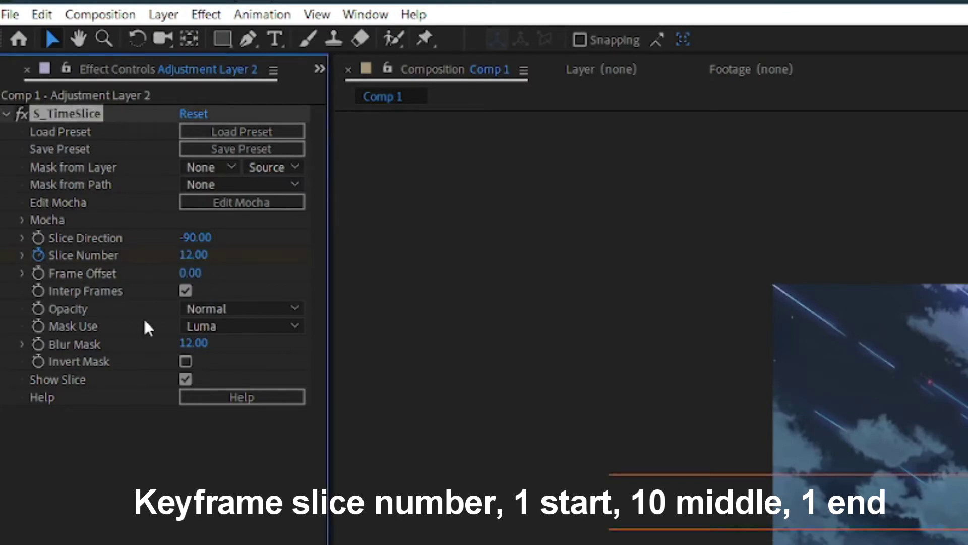
{"action": "key", "text": "u"}
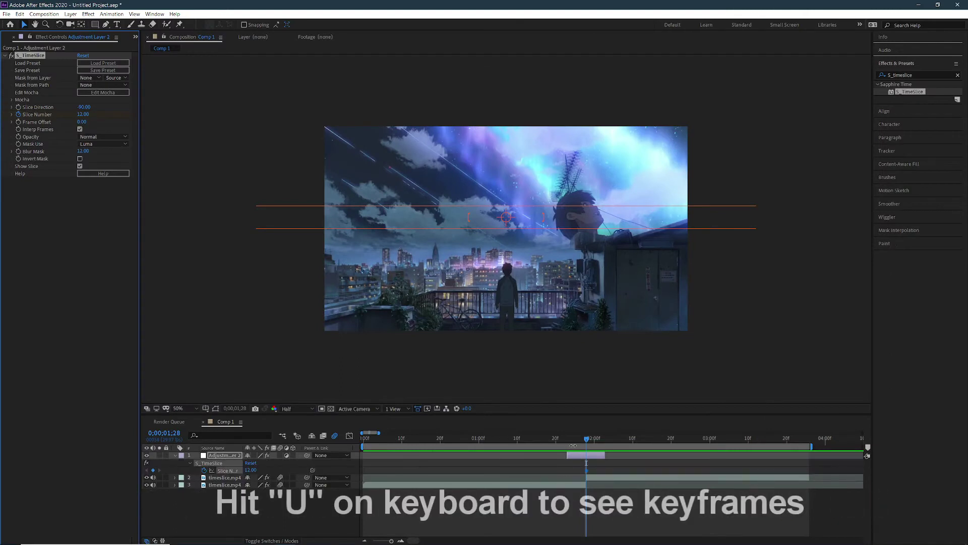
{"action": "left_click", "coordinate": [252, 470]}
{"action": "type", "text": "10"}
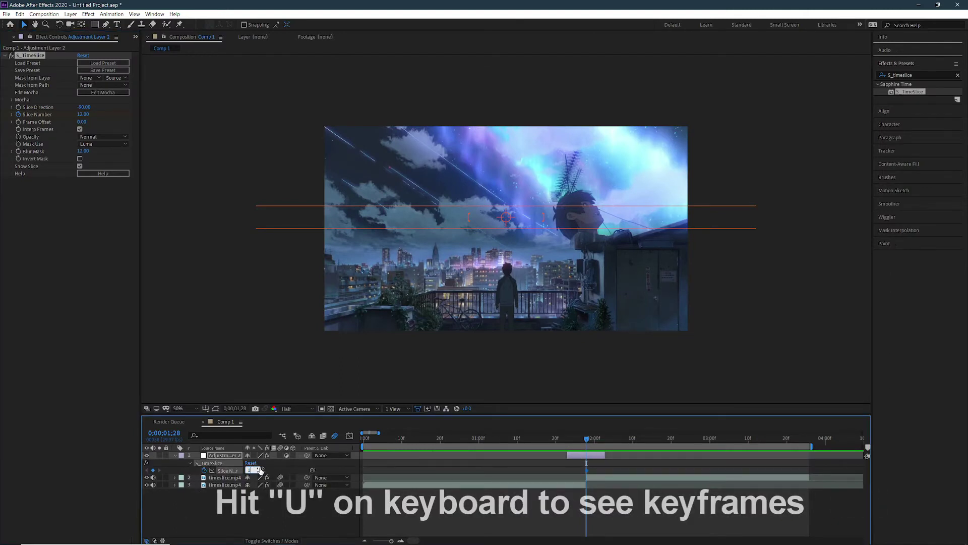
{"action": "key", "text": "Return"}
Add Slice Number 1 keyframes around 0;00;01;23 and 0;00;02;04, then preview.
{"action": "left_click_drag", "start_coordinate": [588, 439], "coordinate": [567, 439]}
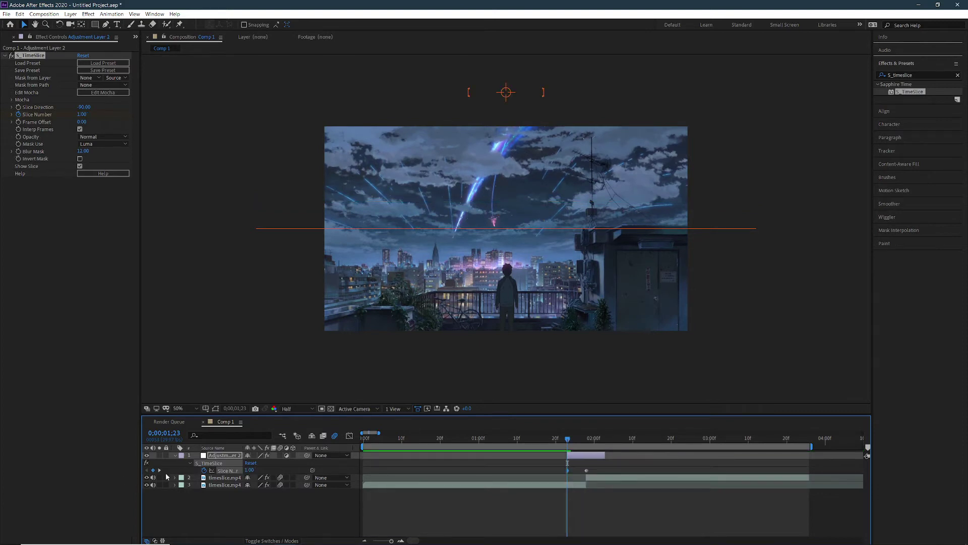
{"action": "left_click_drag", "start_coordinate": [578, 438], "coordinate": [609, 438]}
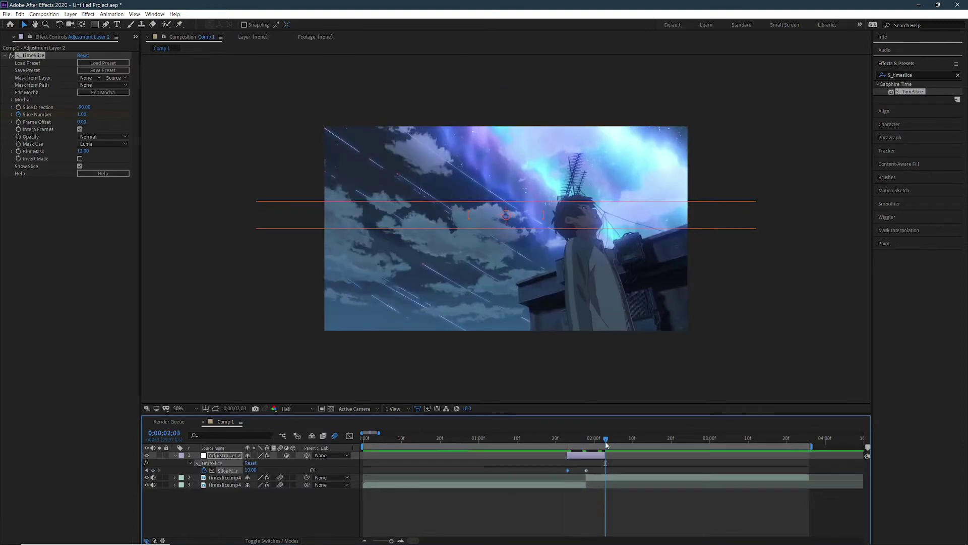
{"action": "left_click_drag", "start_coordinate": [255, 472], "coordinate": [171, 473]}
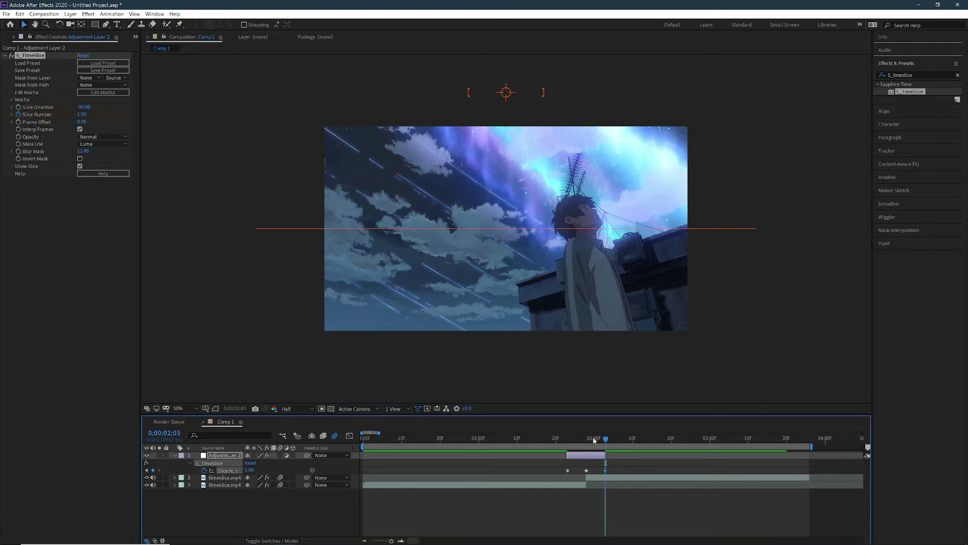
{"action": "key", "text": "space"}
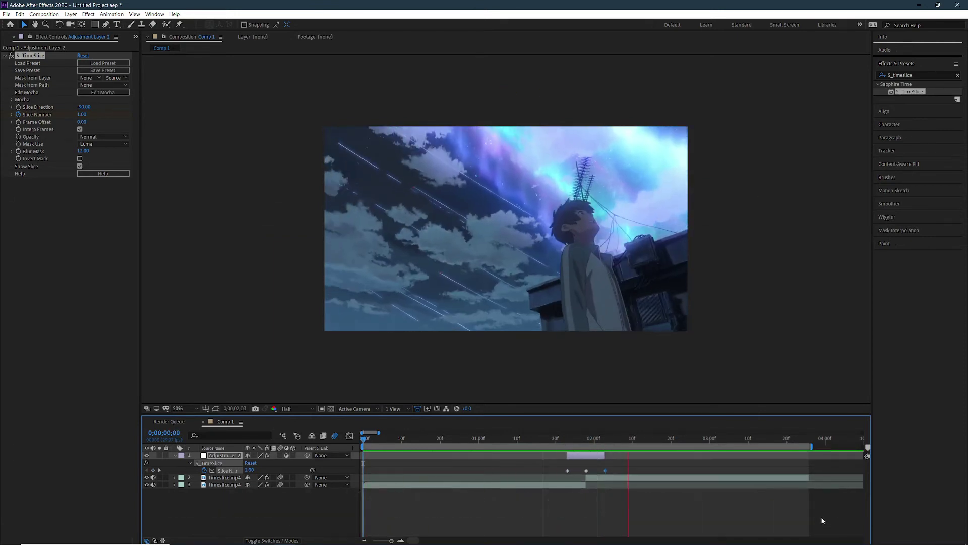
{"action": "left_click", "coordinate": [523, 485]}
Keyframe layer 3's Scale at 120% on frame 0 and 0% at 0;00;01;28, selecting both.
{"action": "key", "text": "s"}
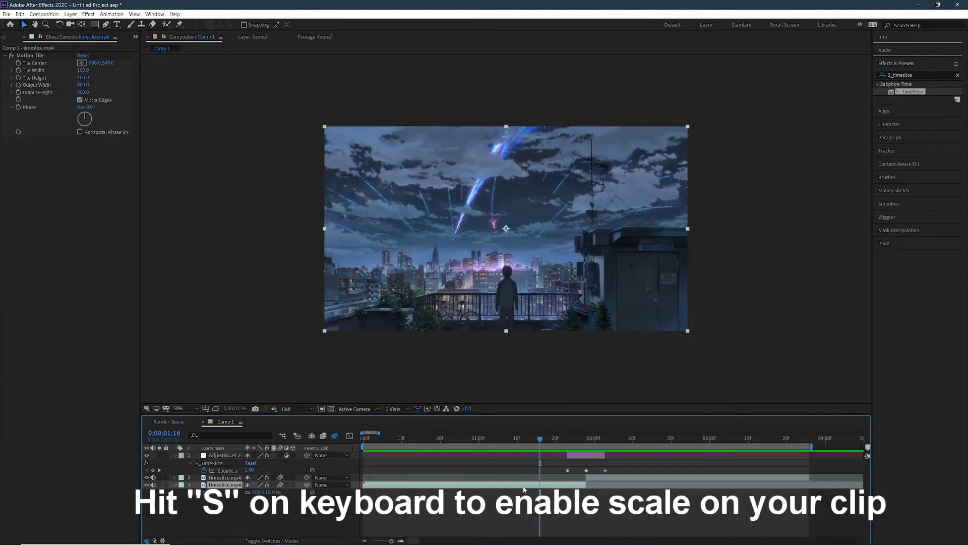
{"action": "left_click", "coordinate": [365, 447]}
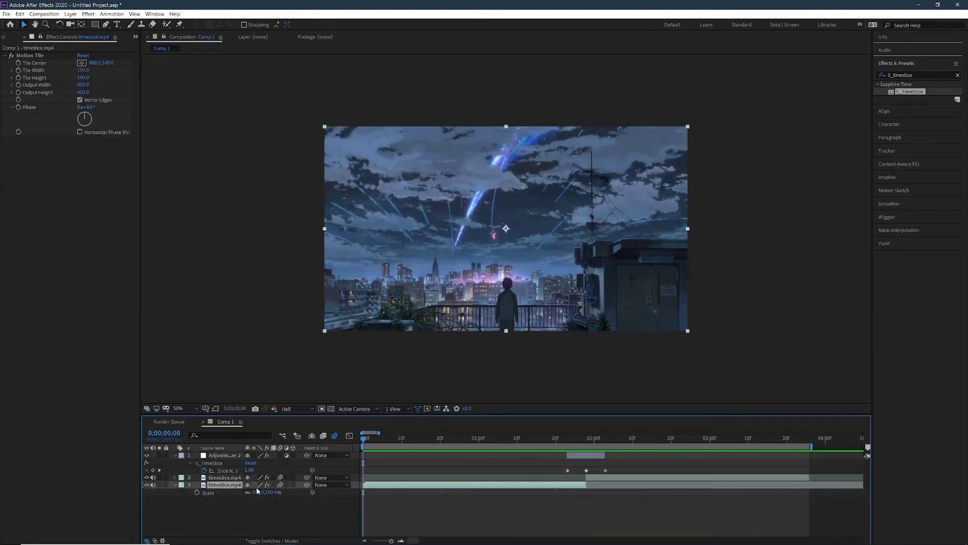
{"action": "type", "text": "120"}
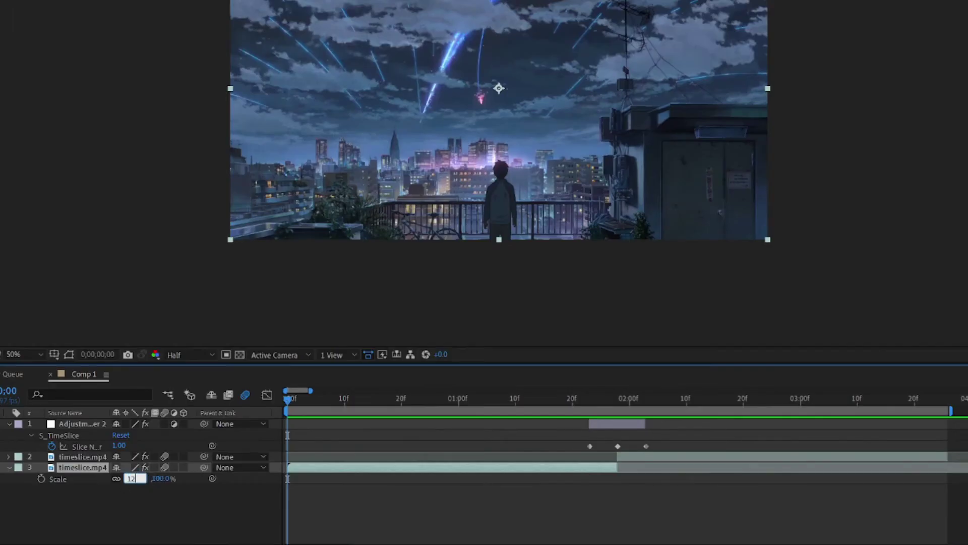
{"action": "key", "text": "Return"}
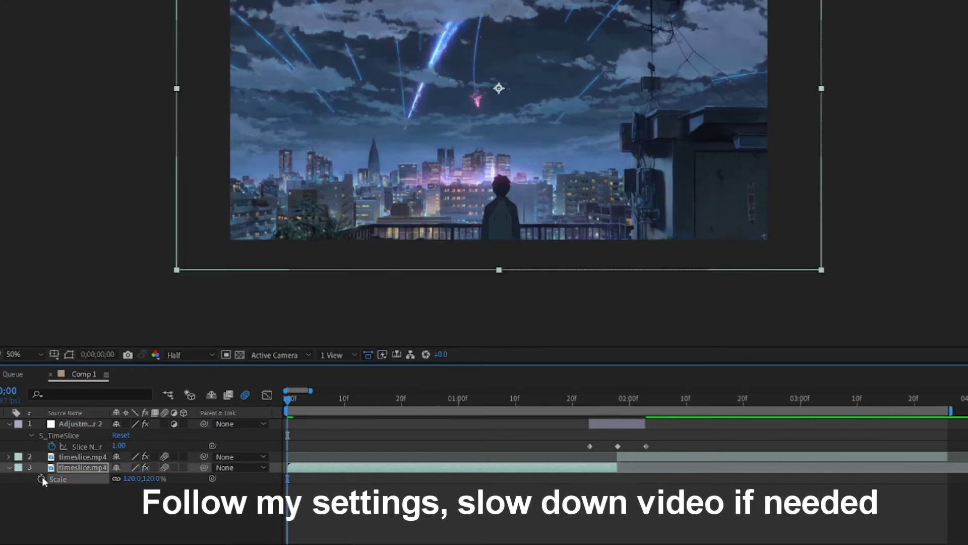
{"action": "left_click", "coordinate": [41, 478]}
{"action": "left_click_drag", "start_coordinate": [316, 402], "coordinate": [619, 456]}
{"action": "type", "text": "0"}
{"action": "key", "text": "Return"}
{"action": "left_click_drag", "start_coordinate": [649, 483], "coordinate": [284, 476]}
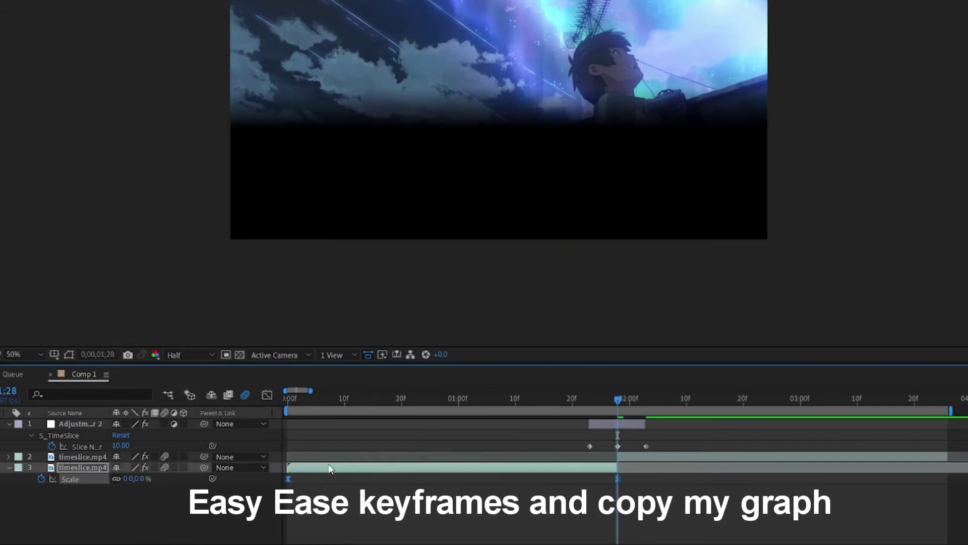
In the Graph Editor, bend layer 3's scale curve to hold near 120% and drop steeply at the cut.
{"action": "left_click", "coordinate": [267, 394]}
{"action": "left_click", "coordinate": [288, 428]}
{"action": "left_click_drag", "start_coordinate": [397, 426], "coordinate": [617, 426]}
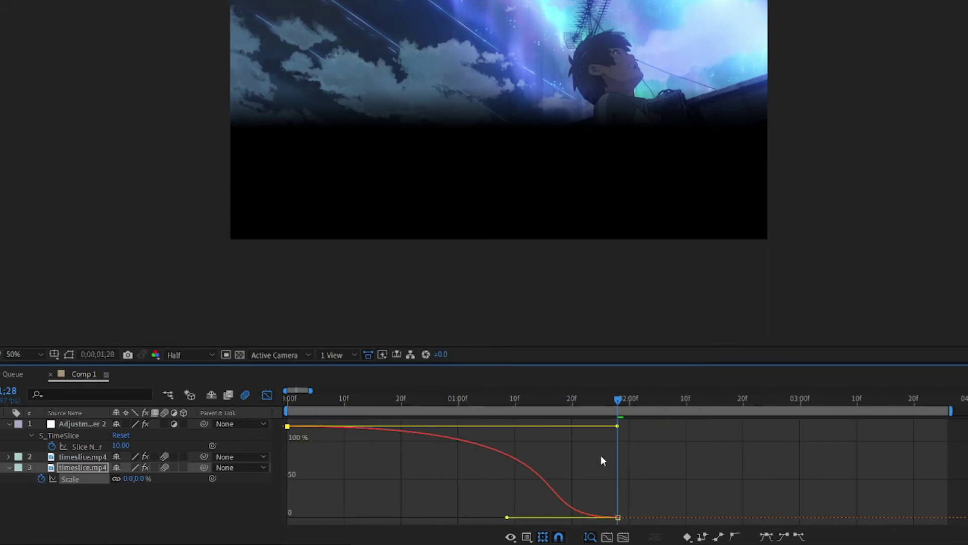
{"action": "left_click_drag", "start_coordinate": [507, 517], "coordinate": [617, 427]}
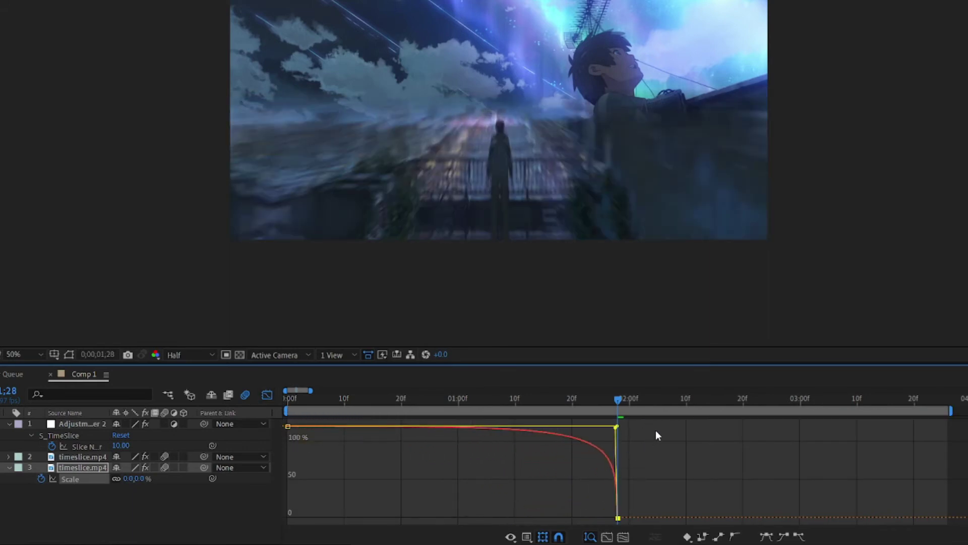
{"action": "left_click_drag", "start_coordinate": [617, 398], "coordinate": [454, 398]}
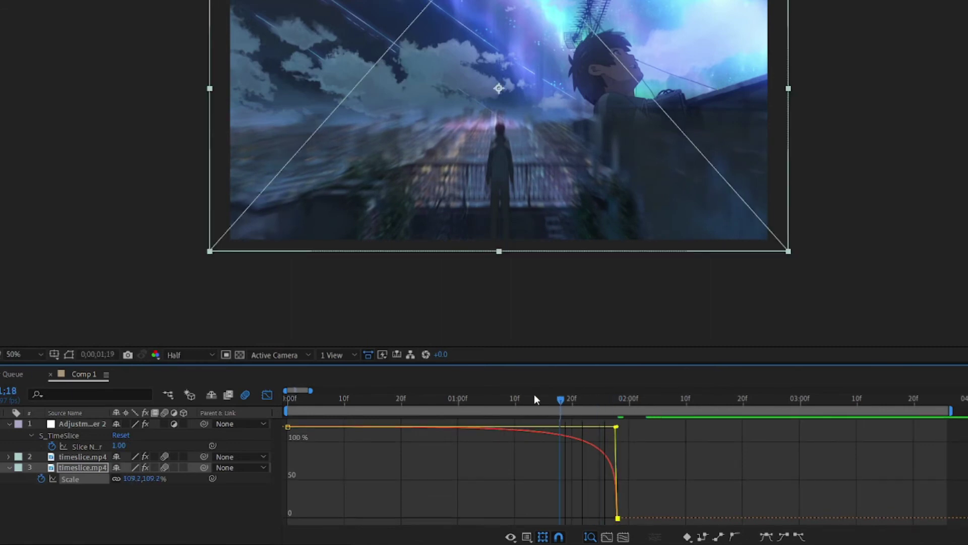
{"action": "left_click", "coordinate": [266, 394]}
{"action": "left_click_drag", "start_coordinate": [518, 401], "coordinate": [619, 447]}
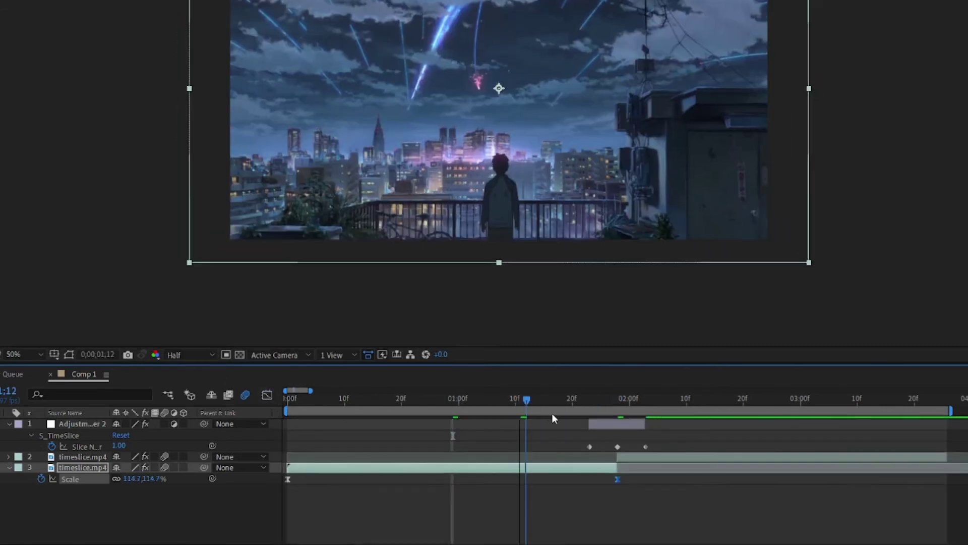
Set layer 2's Scale to 200% and keyframe it at 2:00.
{"action": "left_click", "coordinate": [630, 457]}
{"action": "key", "text": "s"}
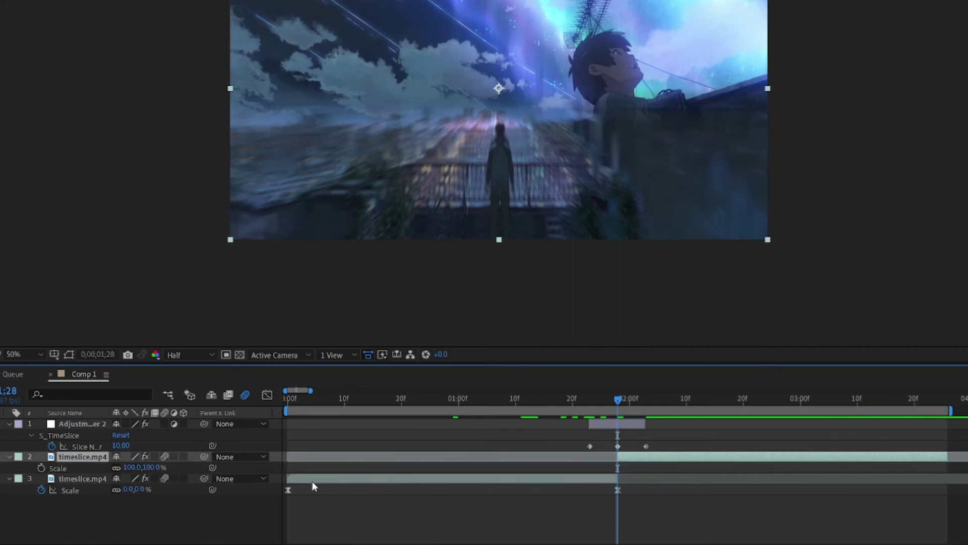
{"action": "left_click", "coordinate": [131, 467]}
{"action": "type", "text": "200"}
{"action": "key", "text": "Return"}
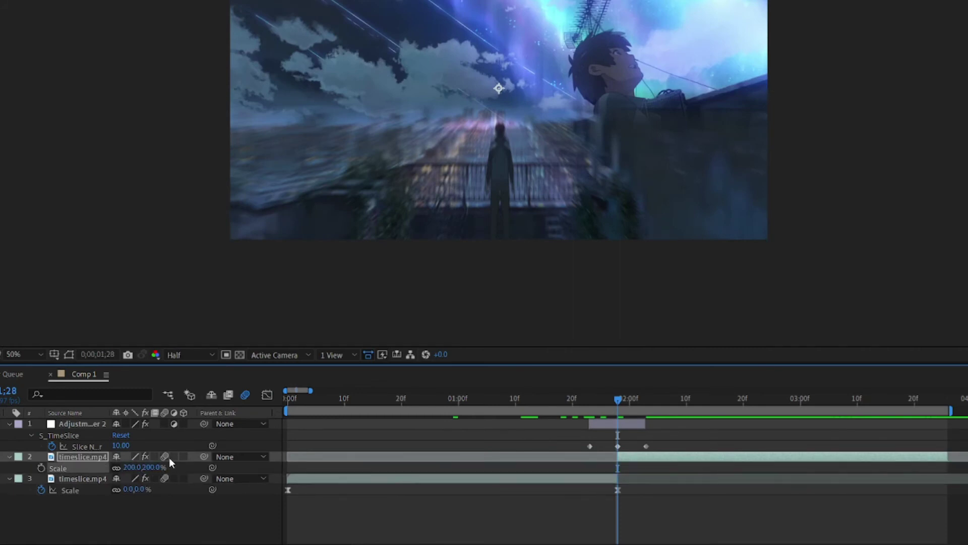
{"action": "key", "text": "alt+shift+s"}
Reset layer 2's Scale to 100% at the composition end and select both keyframes.
{"action": "left_click_drag", "start_coordinate": [618, 399], "coordinate": [948, 429]}
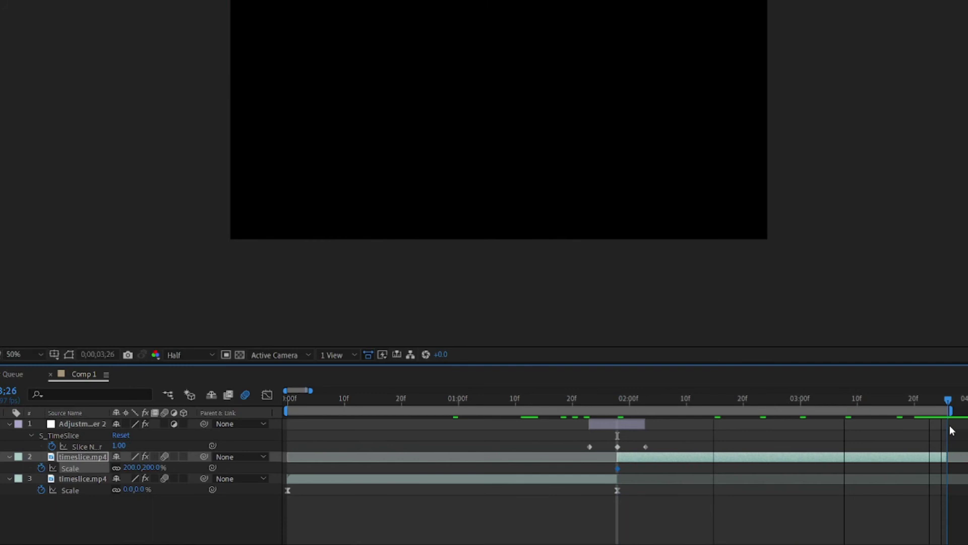
{"action": "right_click", "coordinate": [101, 469]}
{"action": "left_click", "coordinate": [130, 410]}
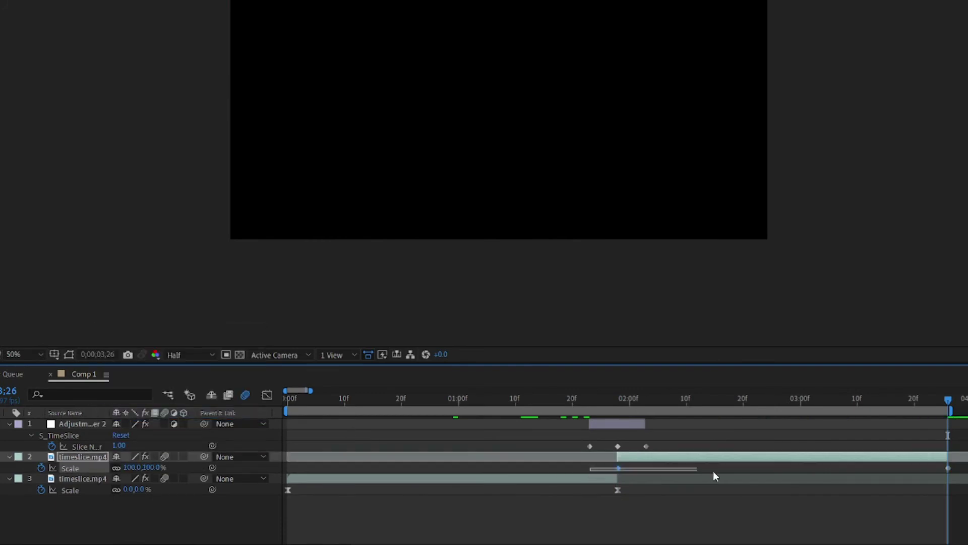
{"action": "left_click_drag", "start_coordinate": [683, 475], "coordinate": [965, 472]}
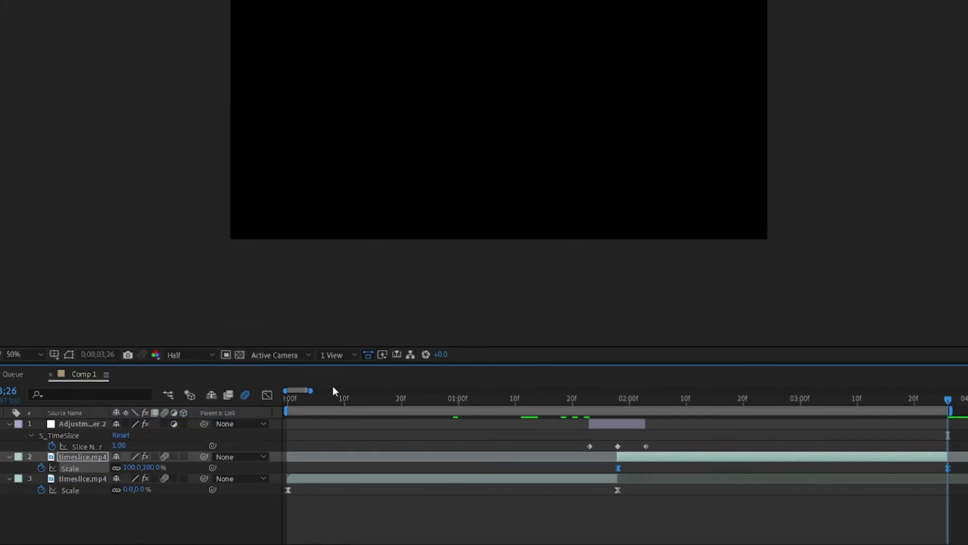
{"action": "left_click", "coordinate": [268, 395]}
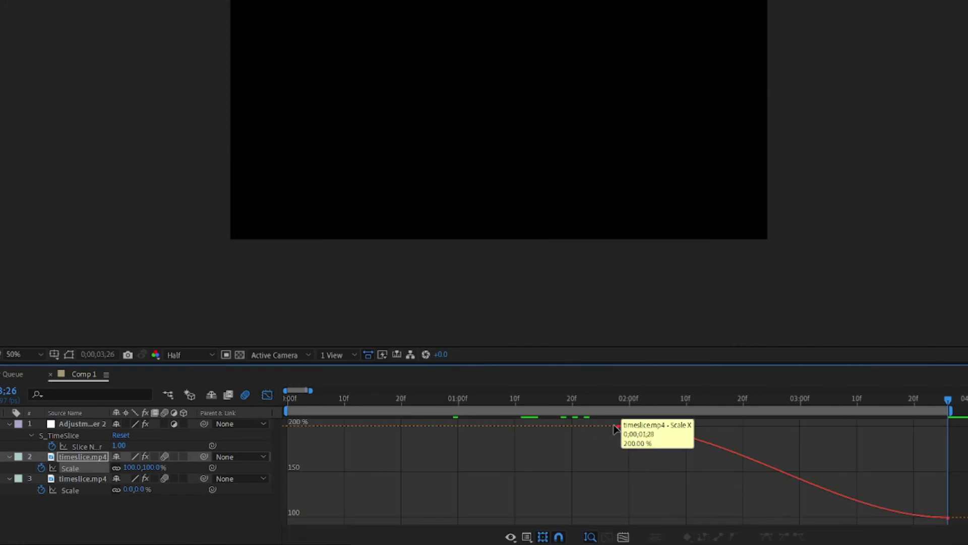
Drag layer 2's curve handles so Scale falls sharply after 2:00, then eases into 100%.
{"action": "left_click", "coordinate": [618, 426]}
{"action": "left_click_drag", "start_coordinate": [719, 432], "coordinate": [603, 516]}
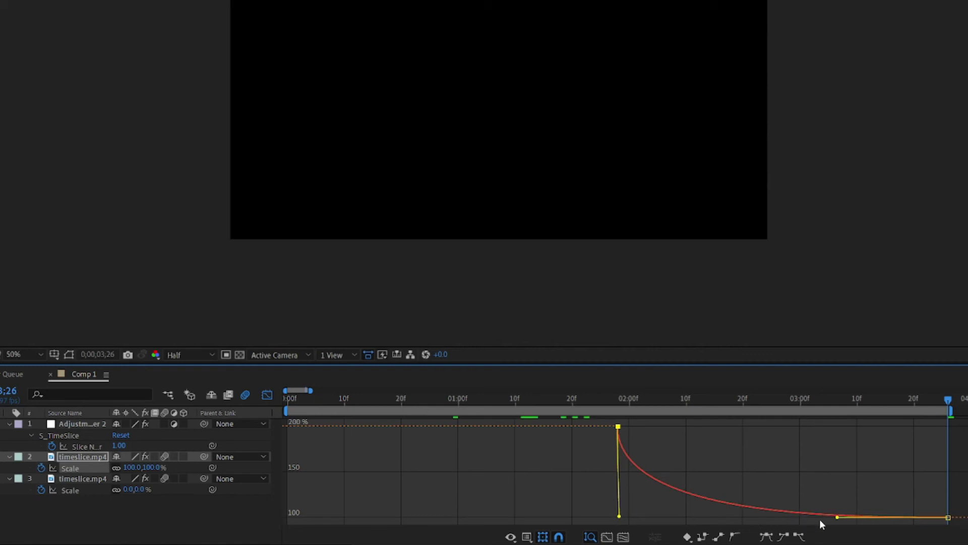
{"action": "left_click_drag", "start_coordinate": [837, 517], "coordinate": [620, 518]}
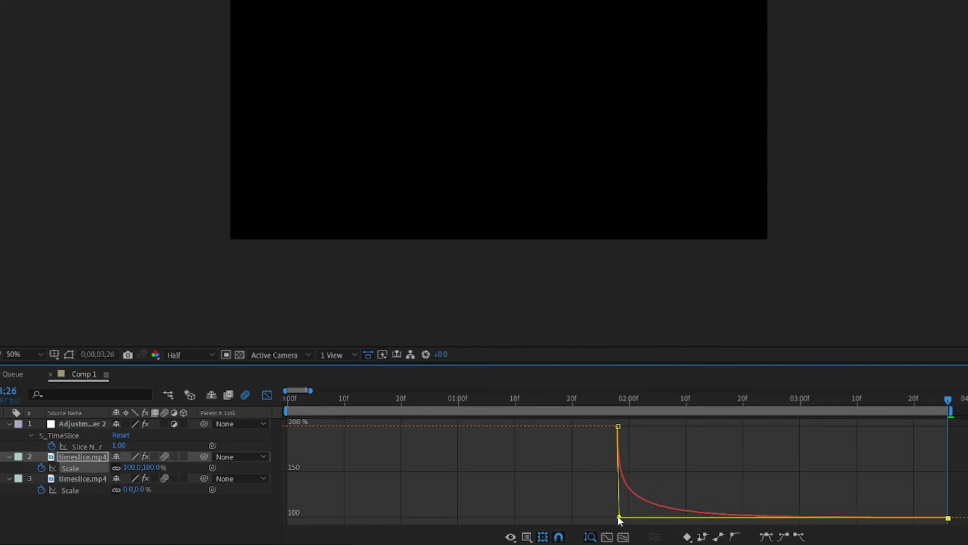
{"action": "left_click_drag", "start_coordinate": [700, 403], "coordinate": [287, 401]}
{"action": "left_click", "coordinate": [267, 395]}
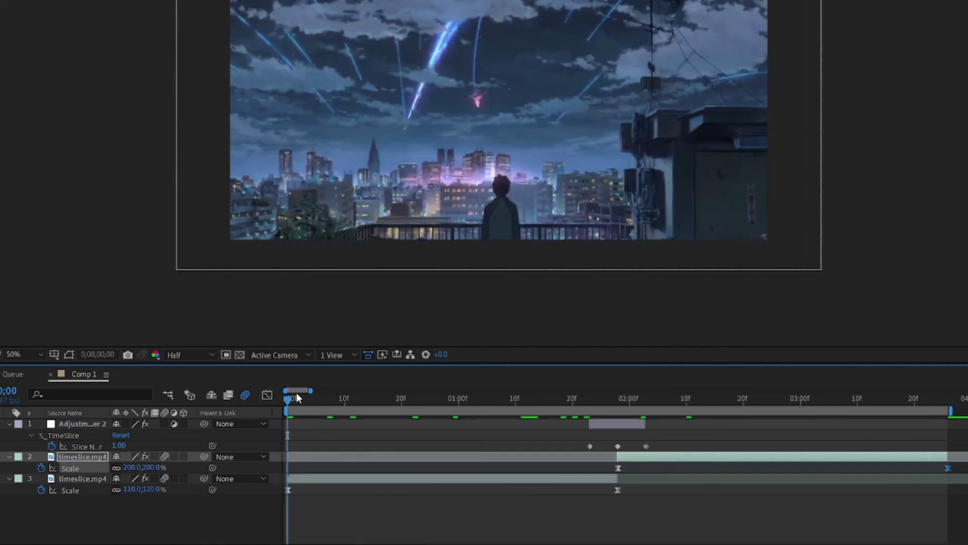